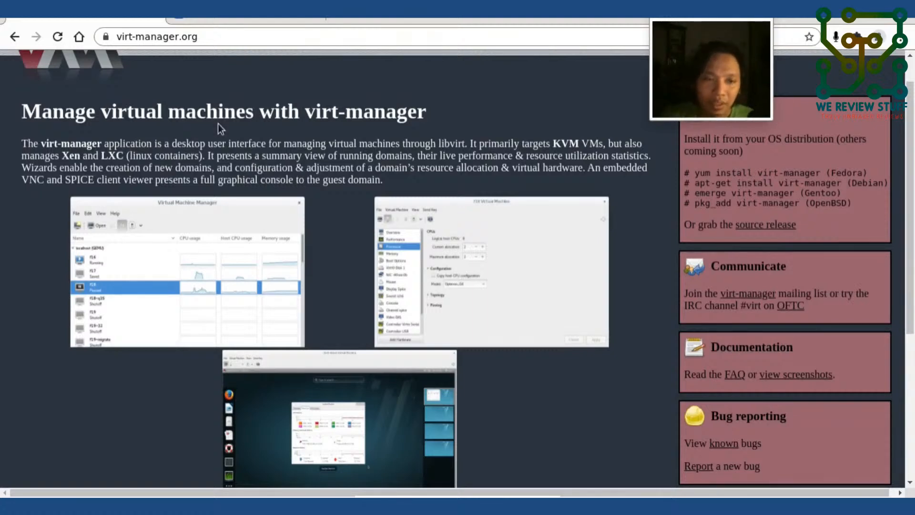
Switch to the Android-x86 website, view its latest release list and dismiss the floating video ad.
click(230, 18)
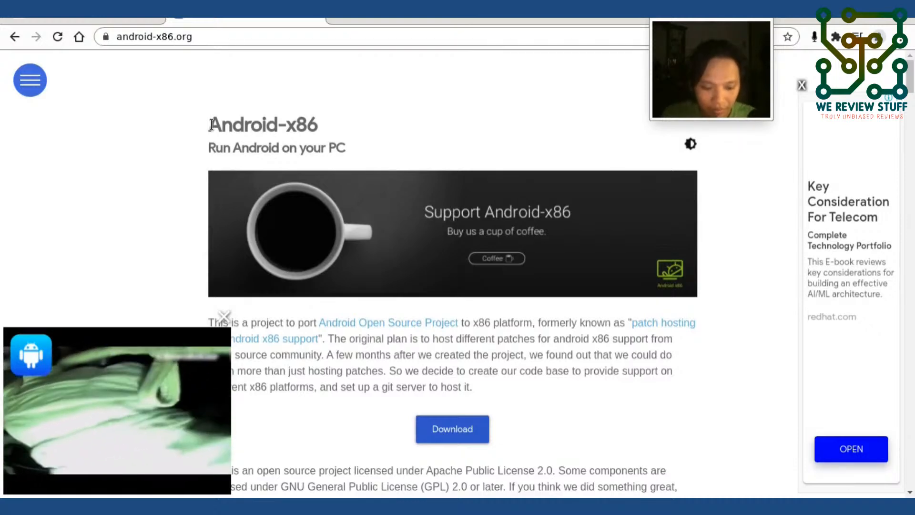
scroll(327, 257, down, 9)
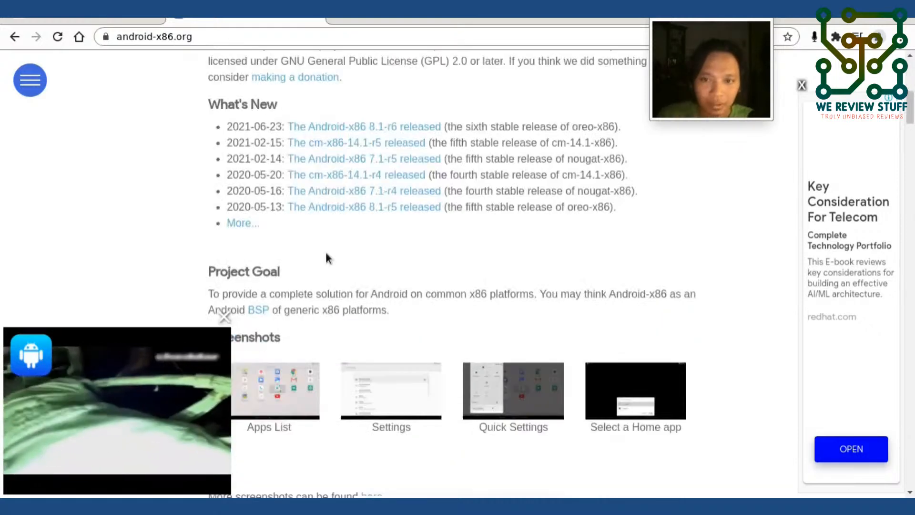
click(224, 317)
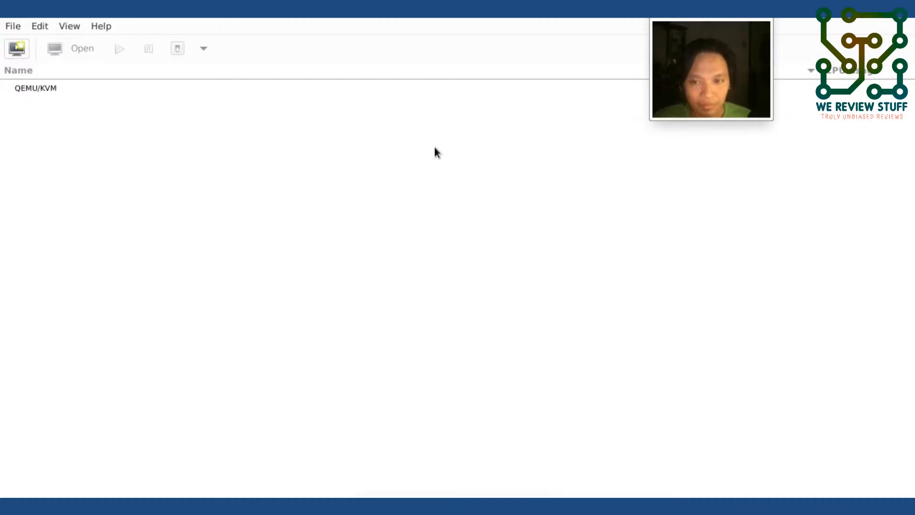
Start a new virtual machine from local install media, using android-x86_64-8.1-r6.iso from the disk image installers folder.
click(16, 50)
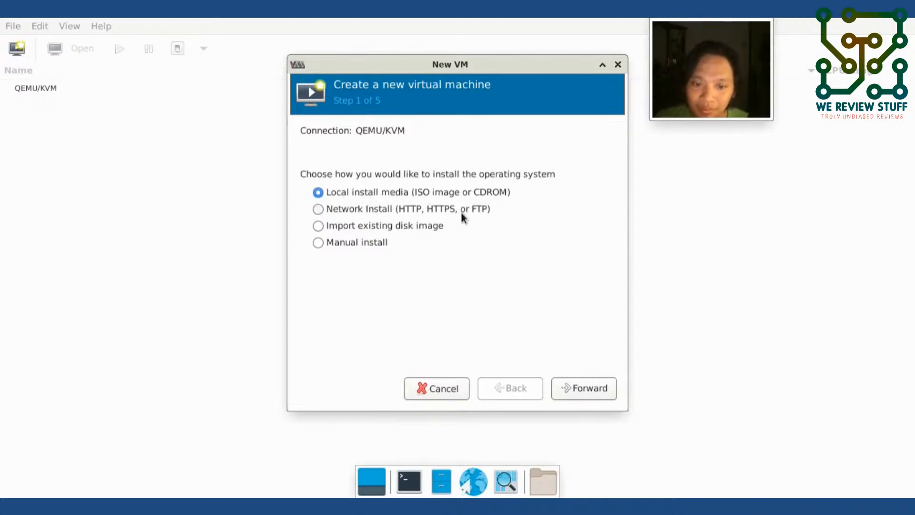
click(594, 389)
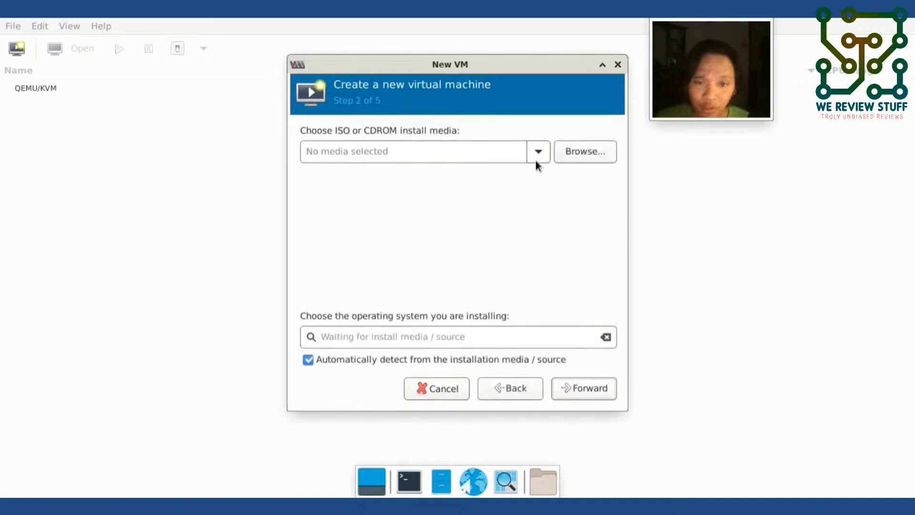
click(570, 151)
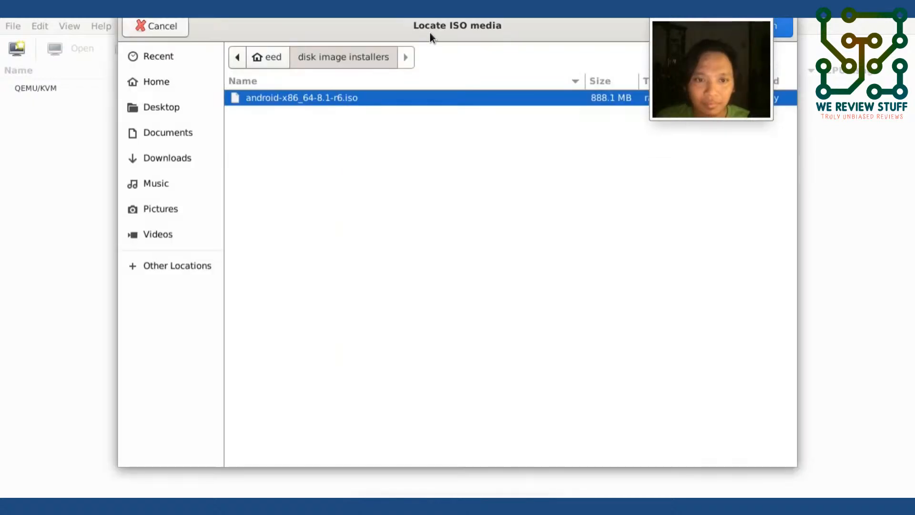
drag(430, 32, 414, 149)
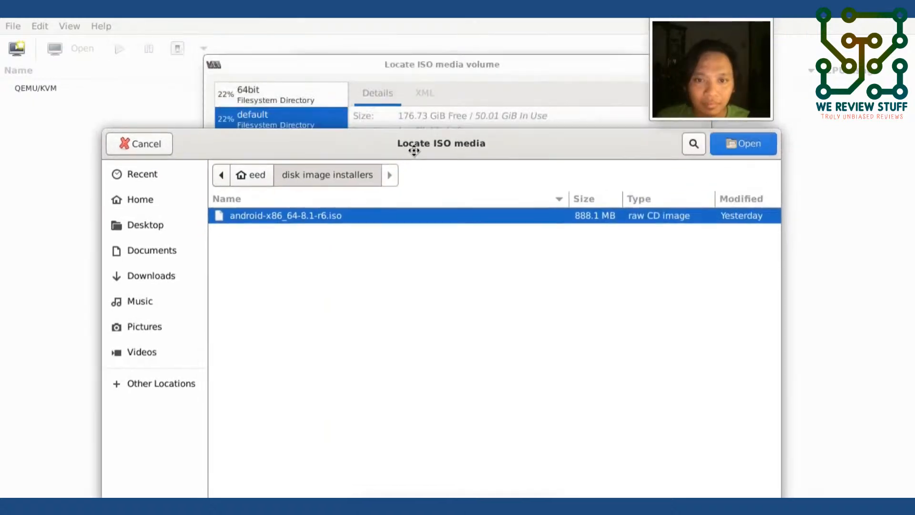
click(739, 148)
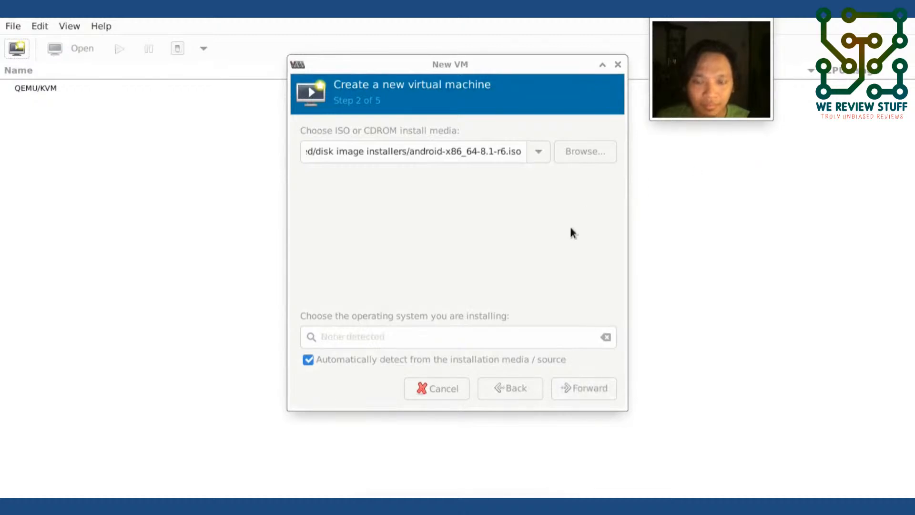
Turn off automatic OS detection and choose Generic OS (generic) as the operating system being installed.
click(308, 359)
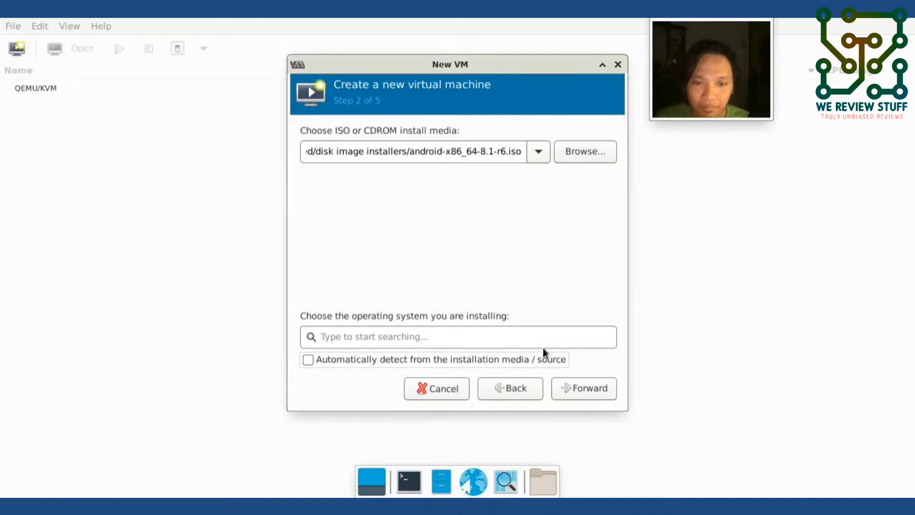
click(573, 392)
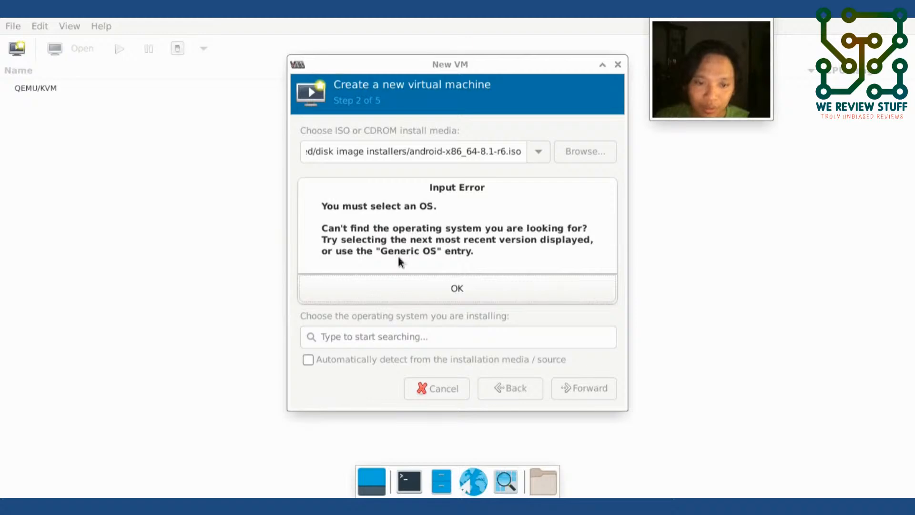
click(441, 286)
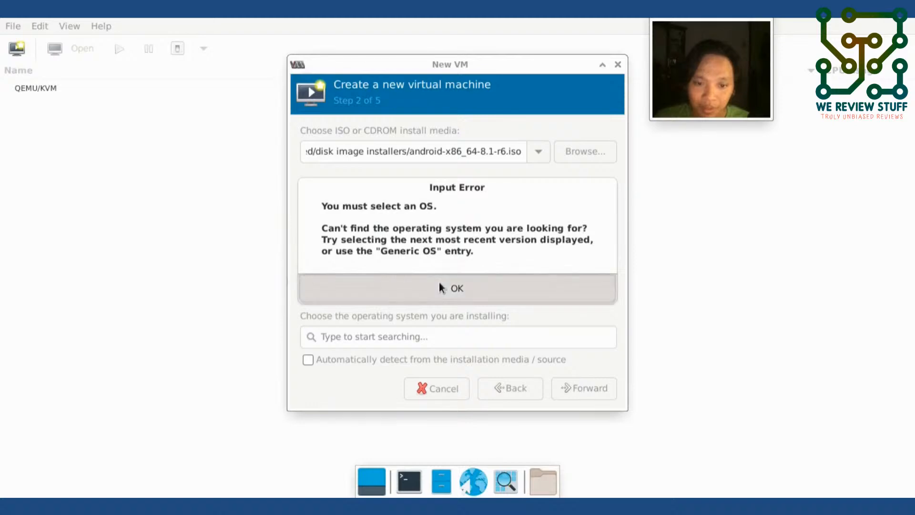
click(433, 332)
text(Gen)
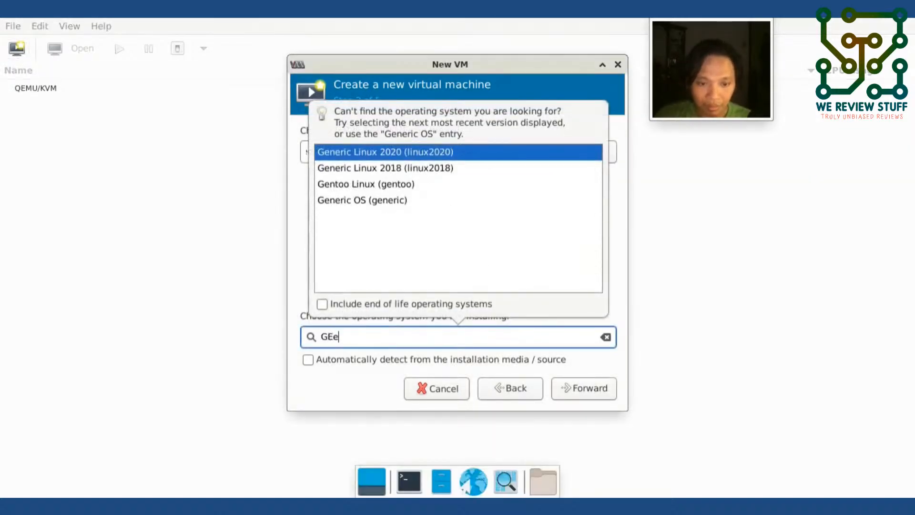
key(BackSpace)
key(BackSpace)
text(ener)
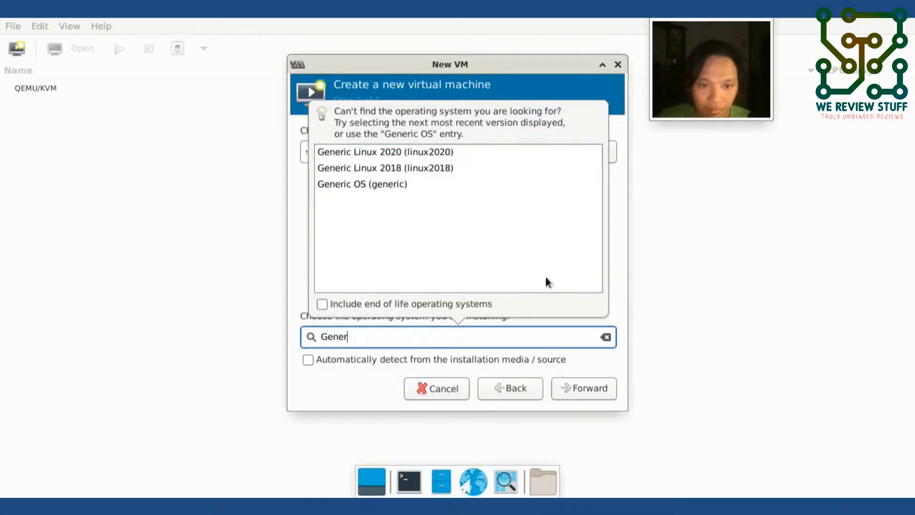
click(338, 186)
click(575, 388)
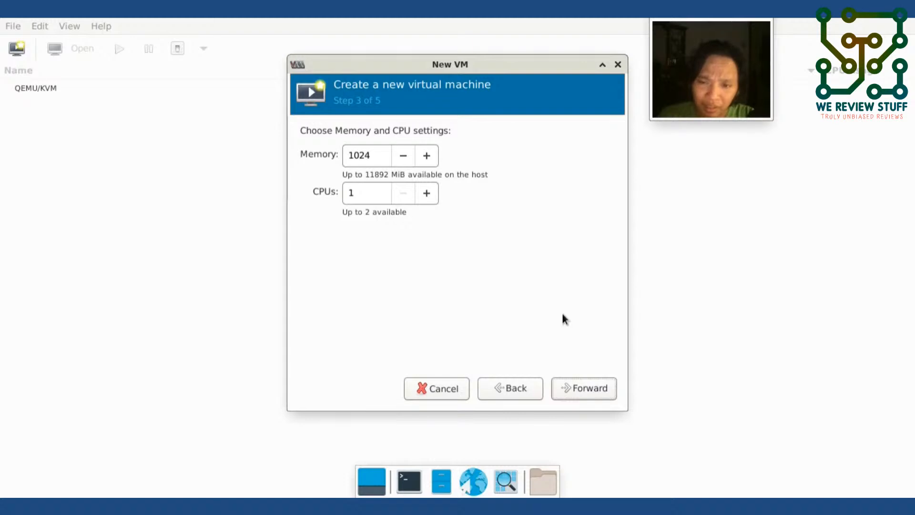
Set the new virtual machine's memory to 4048 MiB and continue to the storage settings.
click(356, 155)
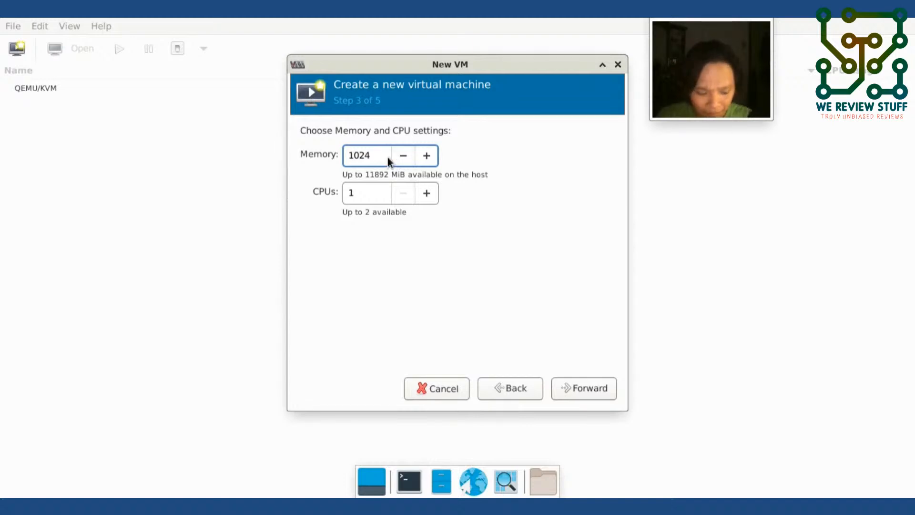
key(BackSpace)
text(4048)
click(591, 390)
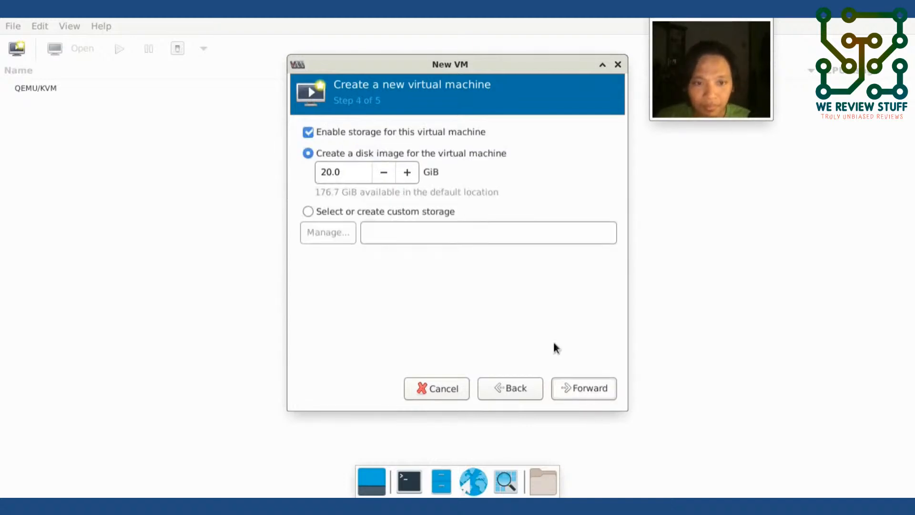
Accept a 20 GiB disk image as the virtual machine's storage and go on to the final summary.
click(327, 173)
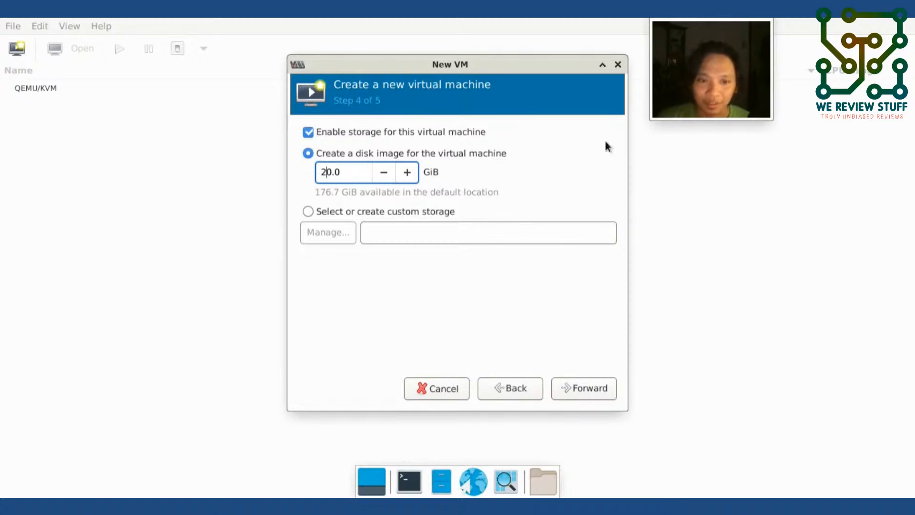
click(584, 388)
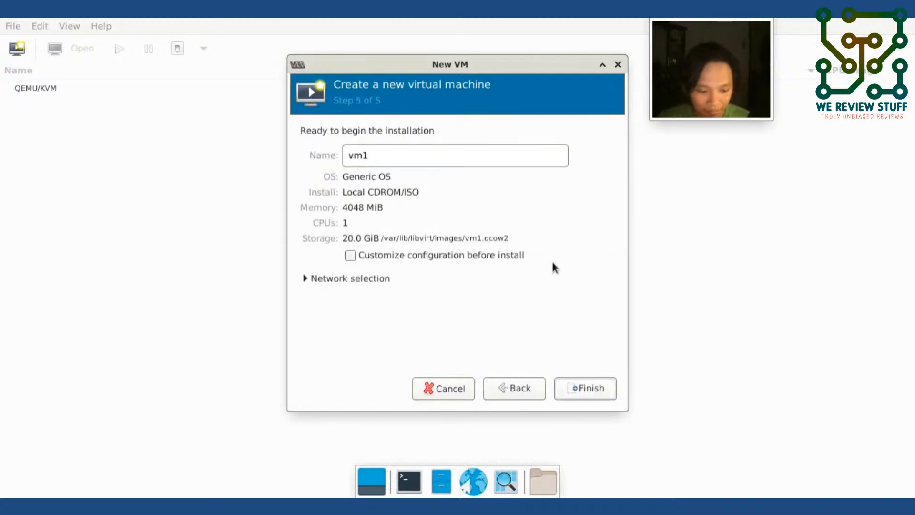
click(522, 387)
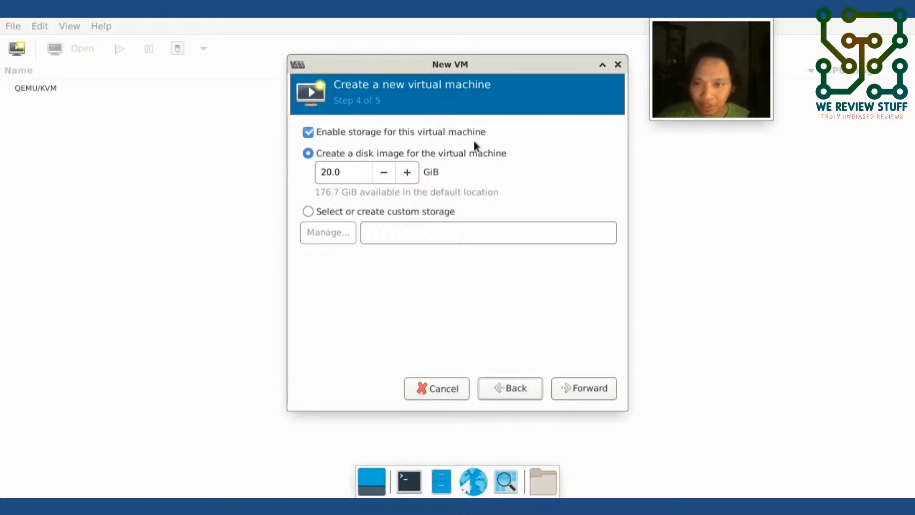
click(574, 388)
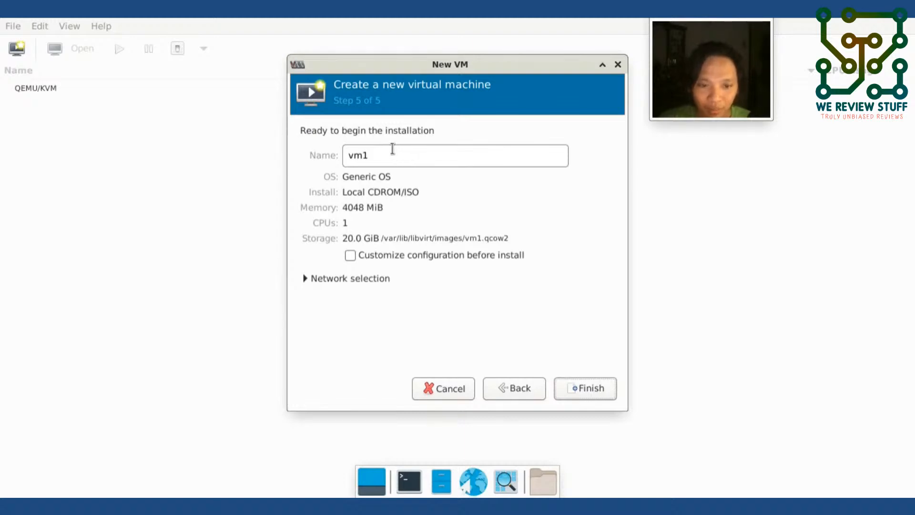
Check the network selection, then finish creating vm1 and start the 'default' virtual network.
click(304, 277)
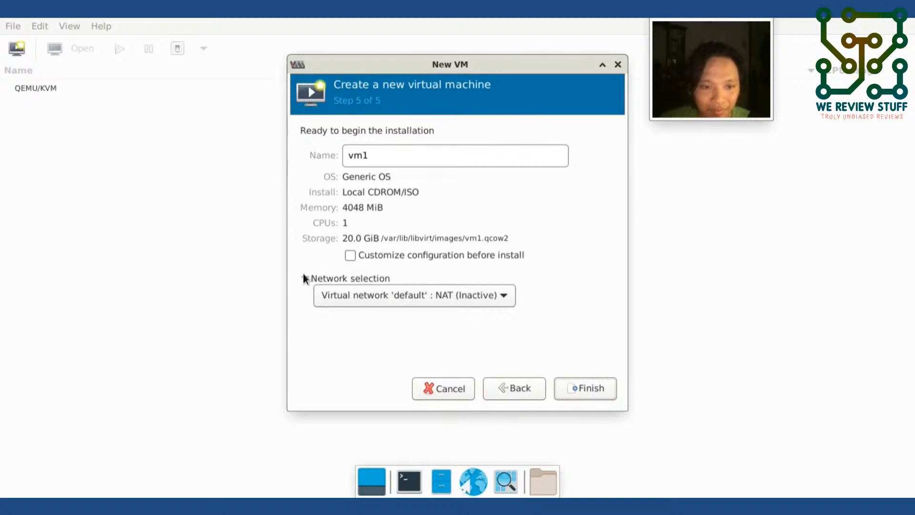
click(304, 279)
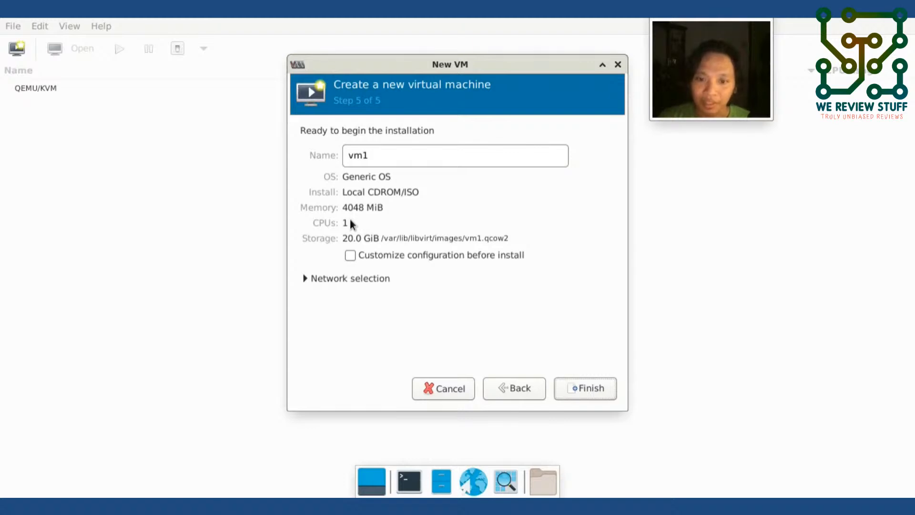
click(579, 387)
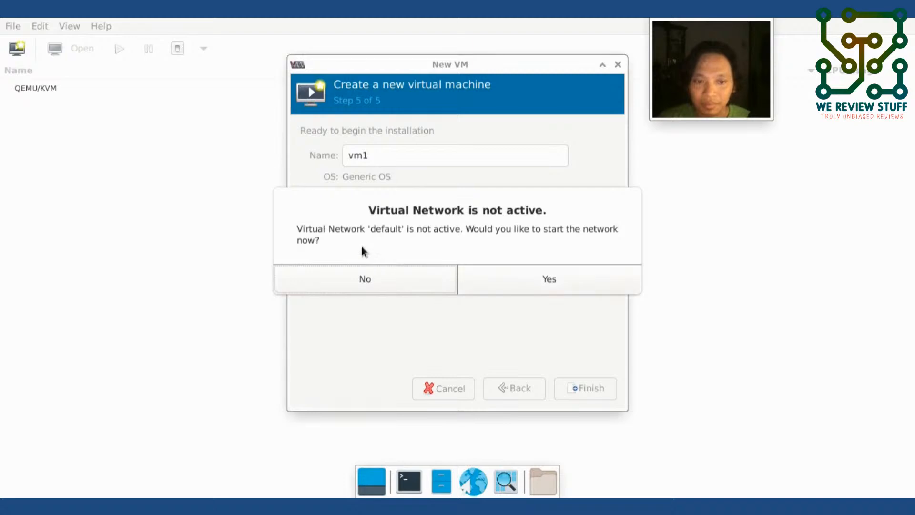
click(516, 277)
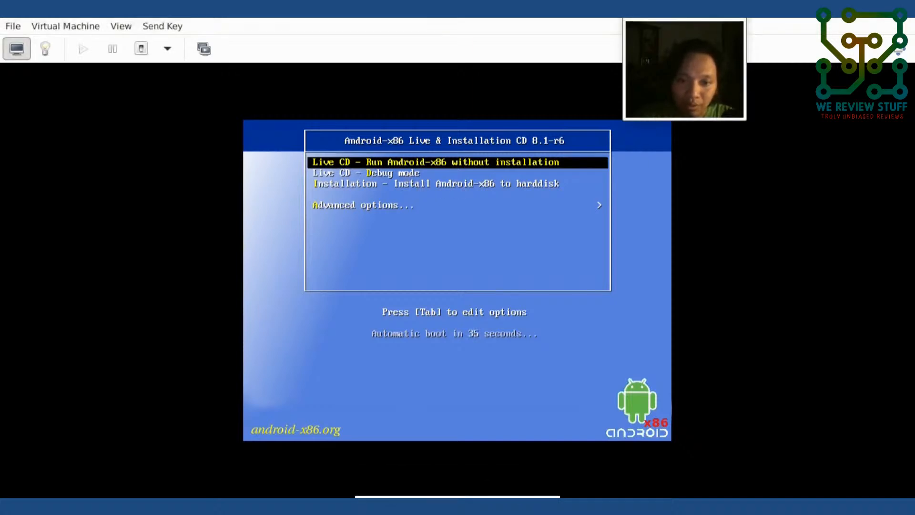
Boot the virtual machine into the option that installs Android-x86 to the hard disk.
key(Down)
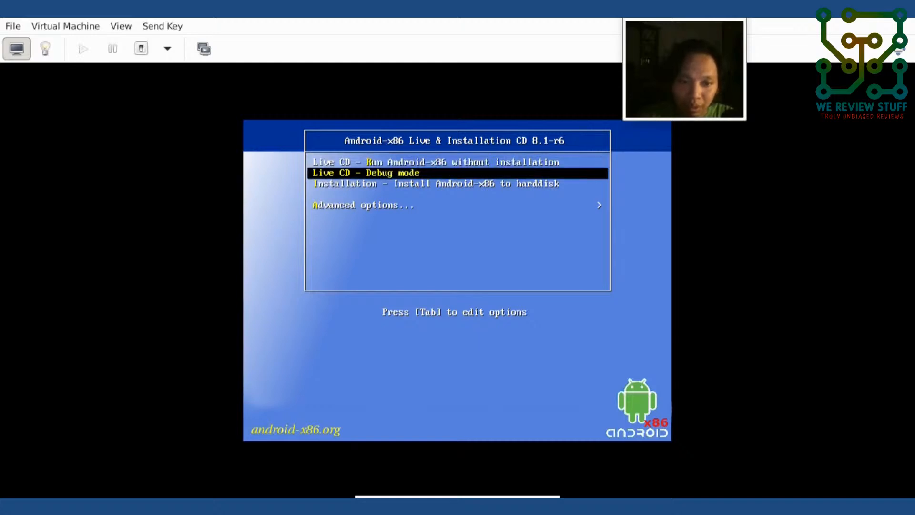
key(Down)
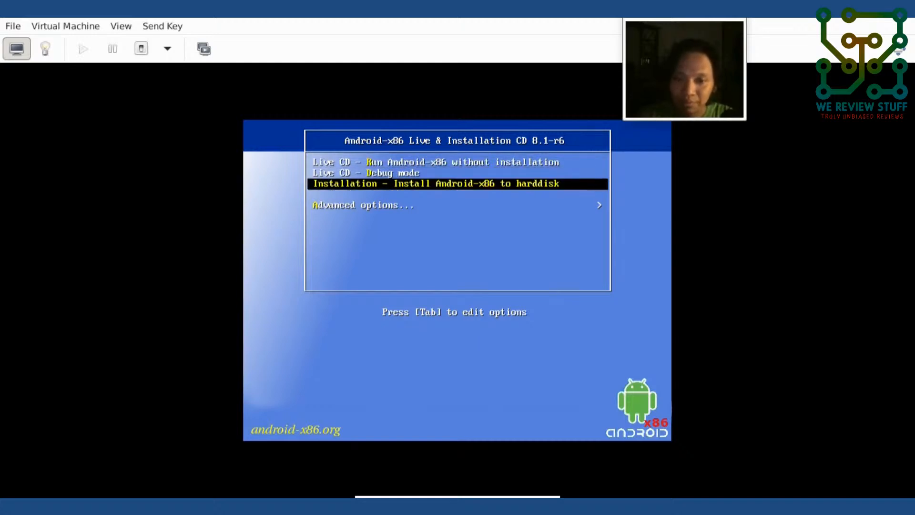
key(Return)
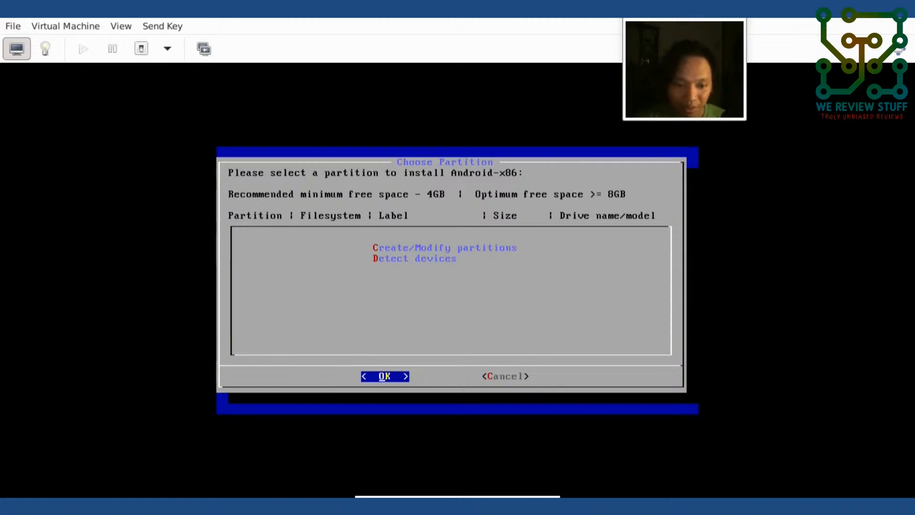
Open the partition editor to create or modify partitions, declining the use of GPT.
key(Down)
key(Return)
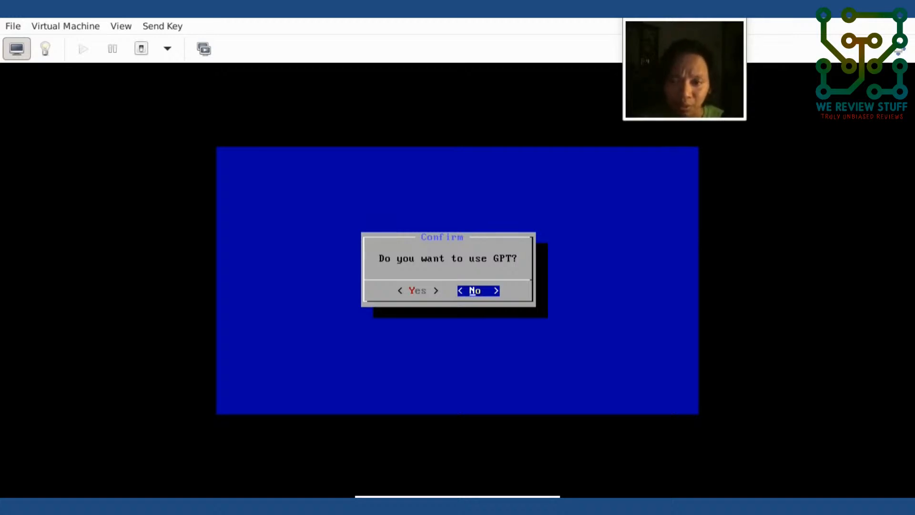
key(Return)
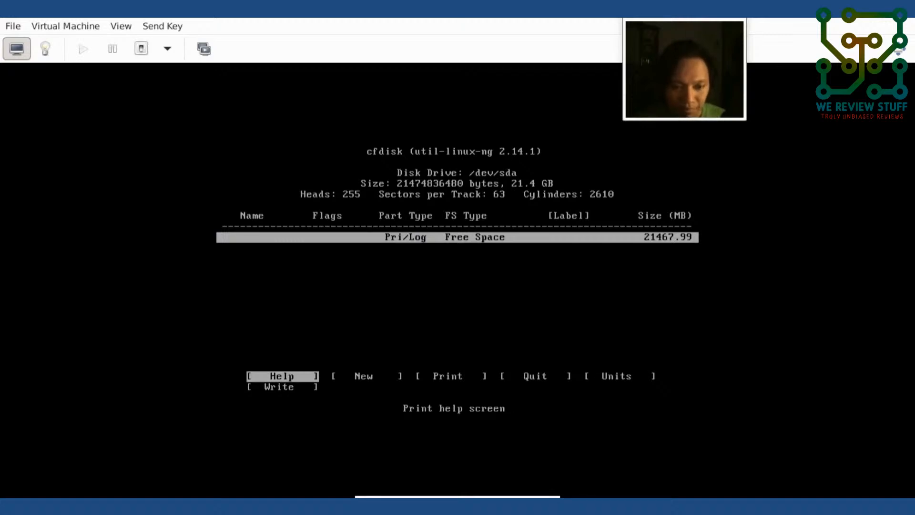
Create a bootable primary partition of 21467.98 MB from the free space and write the partition table to disk.
key(Down)
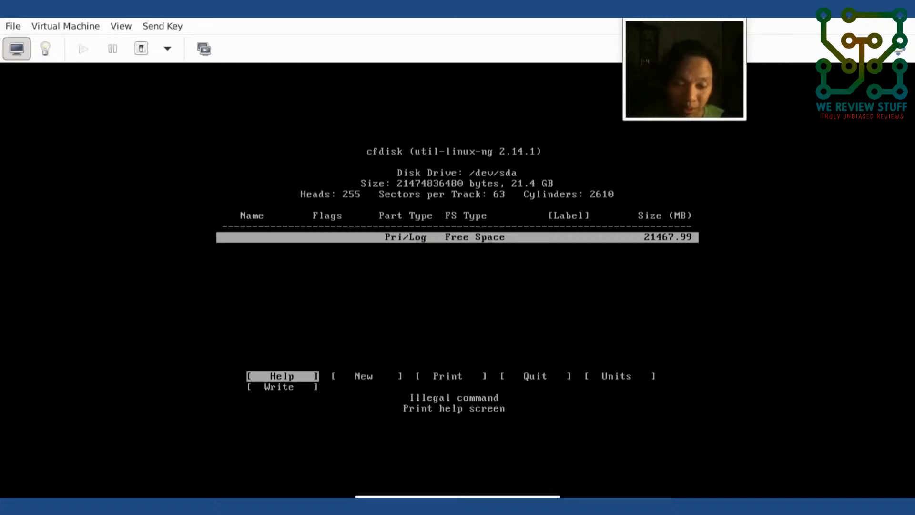
key(Right)
key(Return)
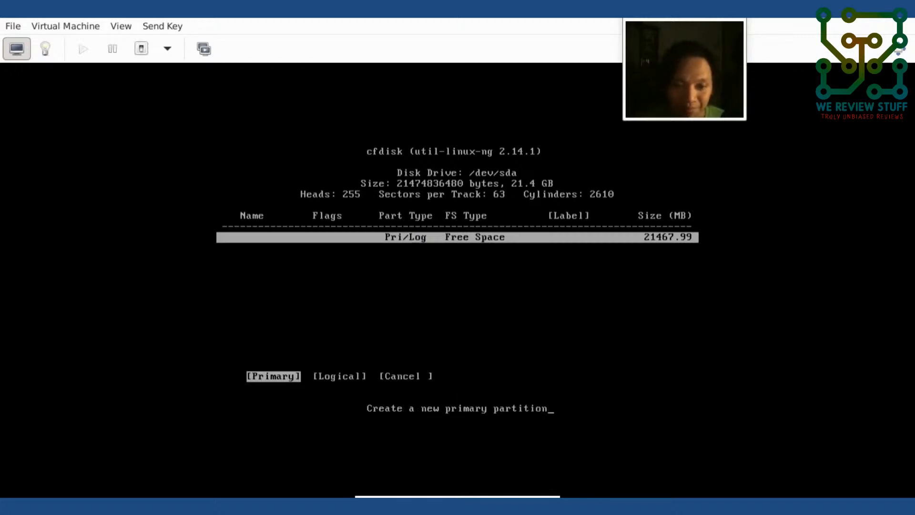
key(Return)
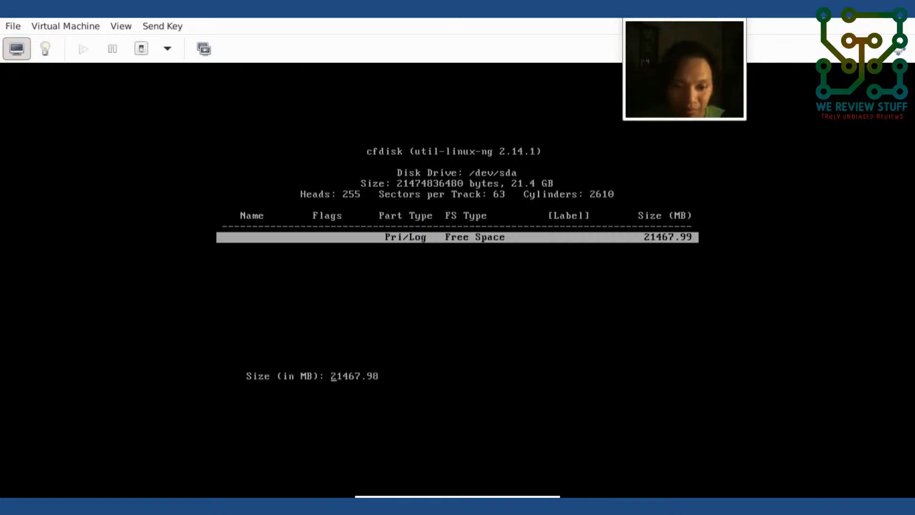
key(Return)
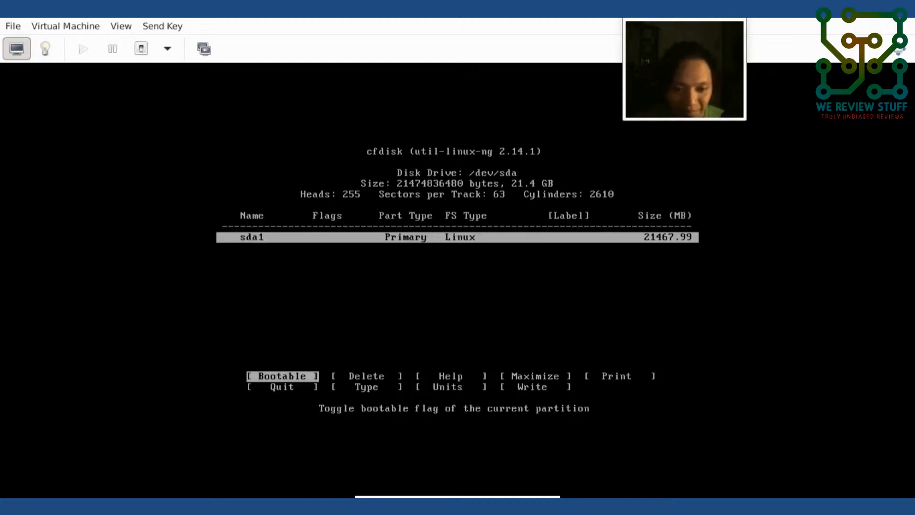
key(Return)
key(w)
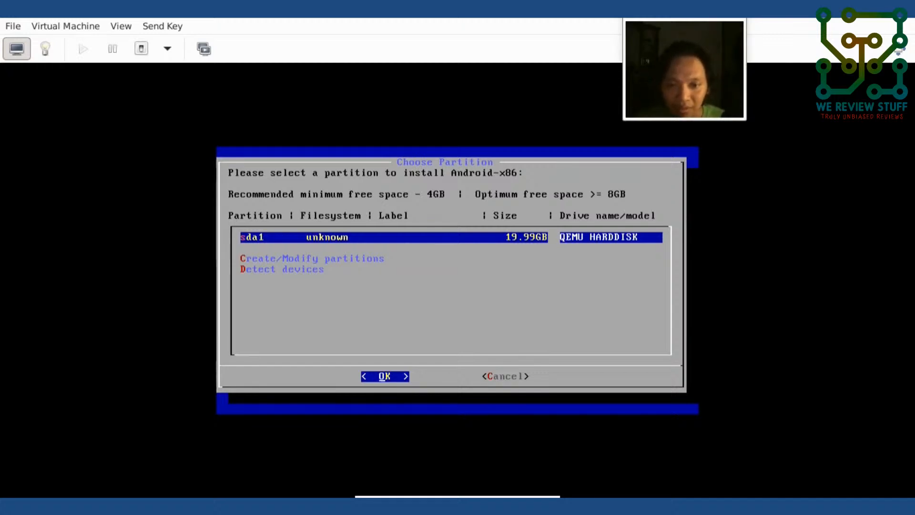
Choose sda1 as the Android-x86 installation partition and format it to ext4, accepting the loss of its data.
key(Return)
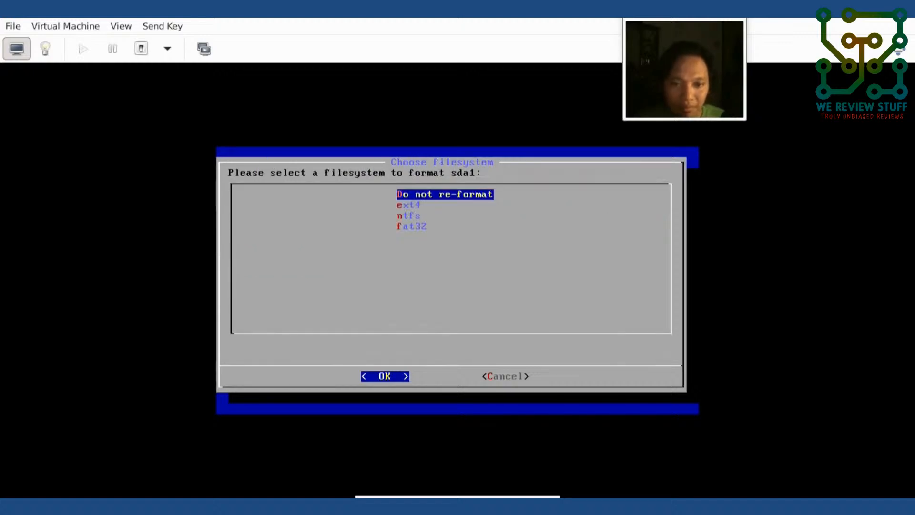
key(Down)
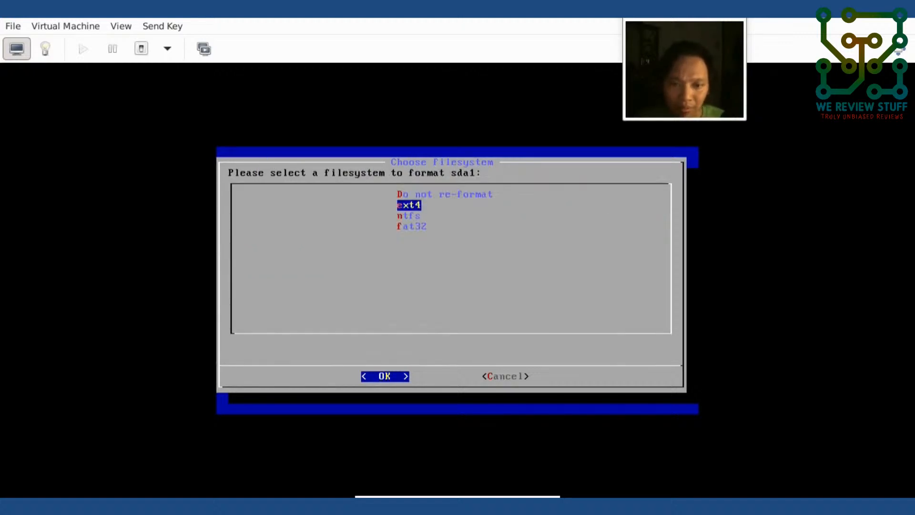
key(Up)
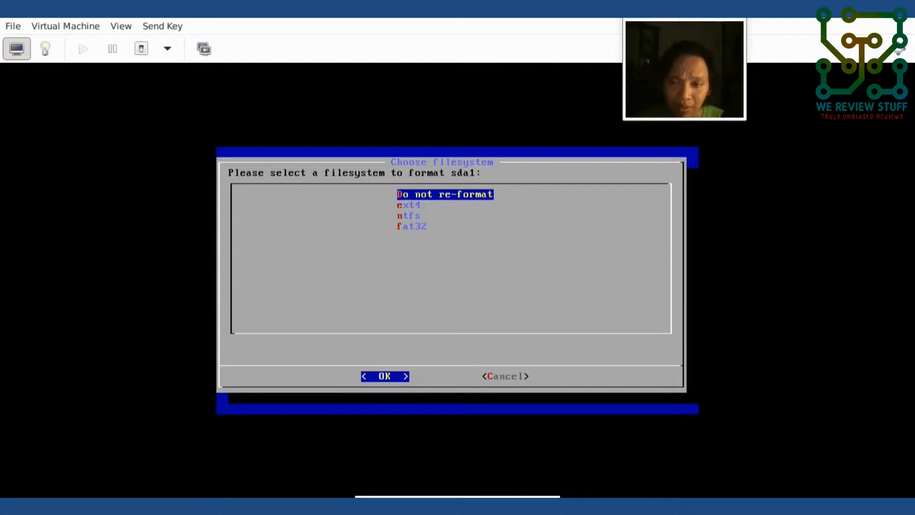
key(Down)
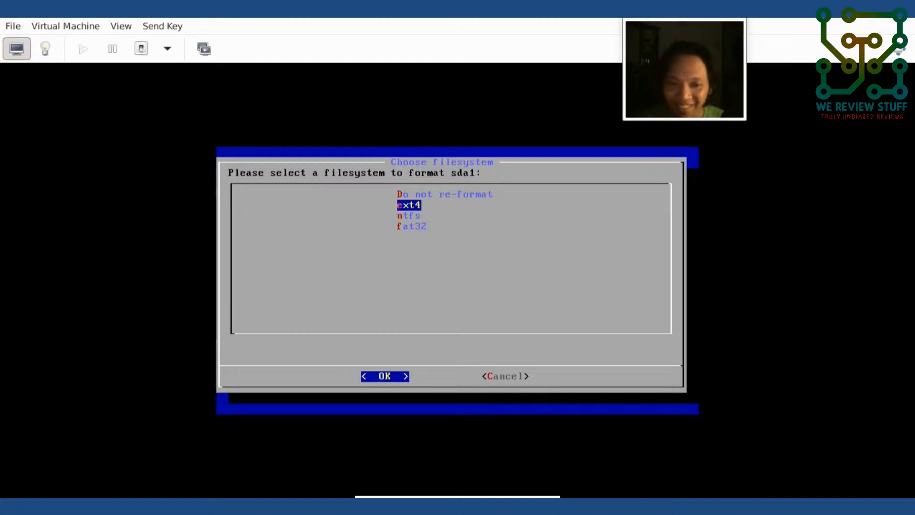
key(Down)
key(Down)
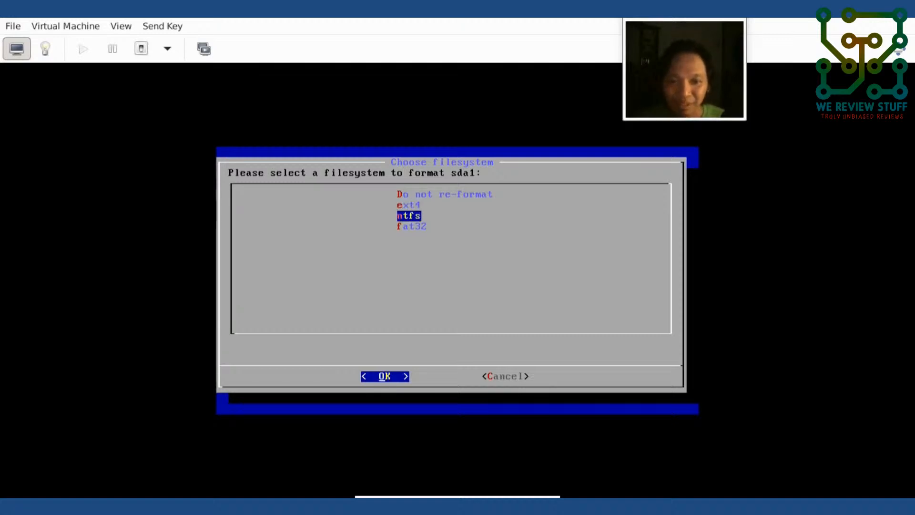
key(Up)
key(Up)
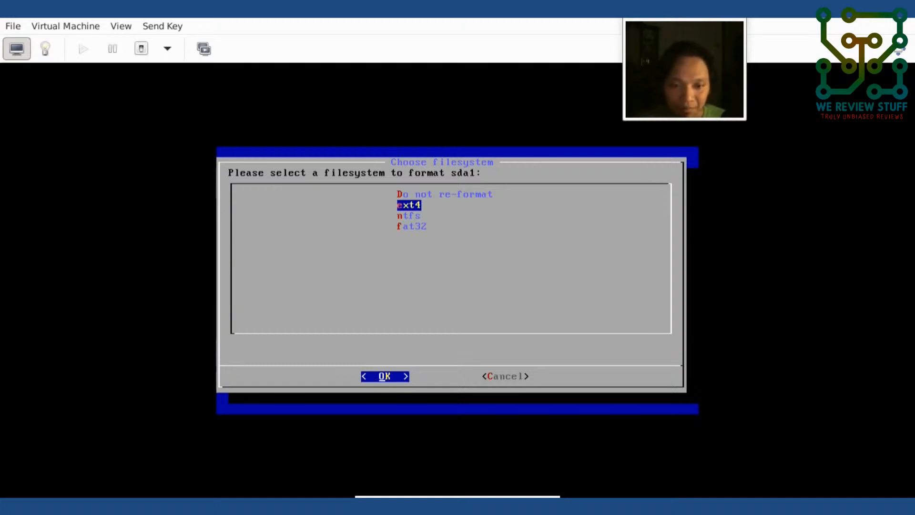
key(Return)
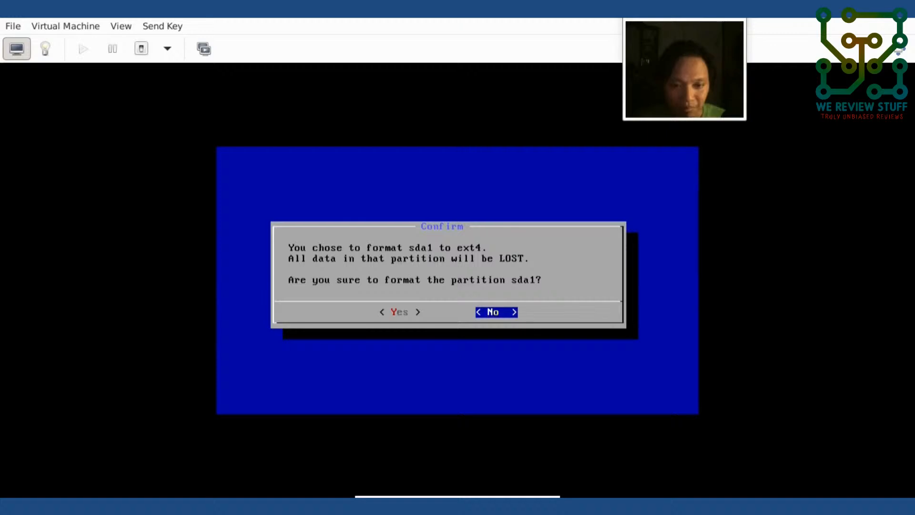
key(Left)
key(Return)
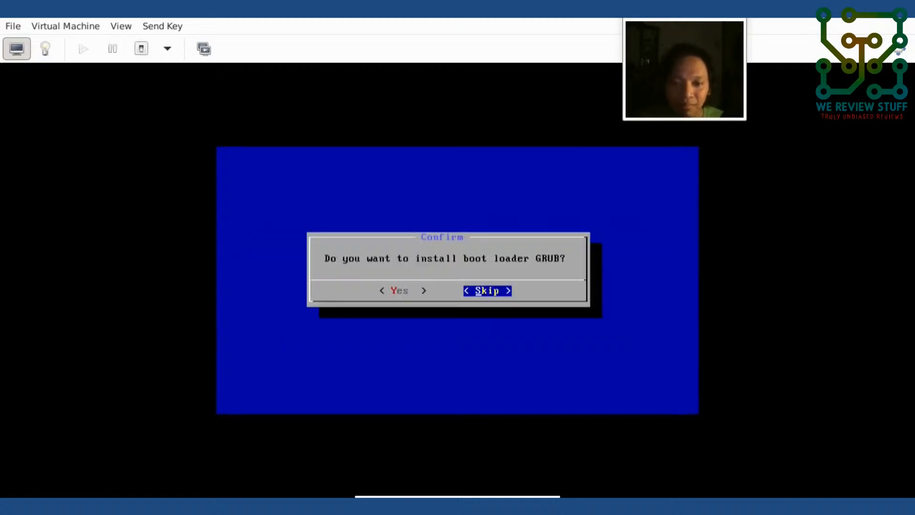
Install the GRUB boot loader and decline installing the /system directory as read-write.
key(Left)
key(Right)
key(Left)
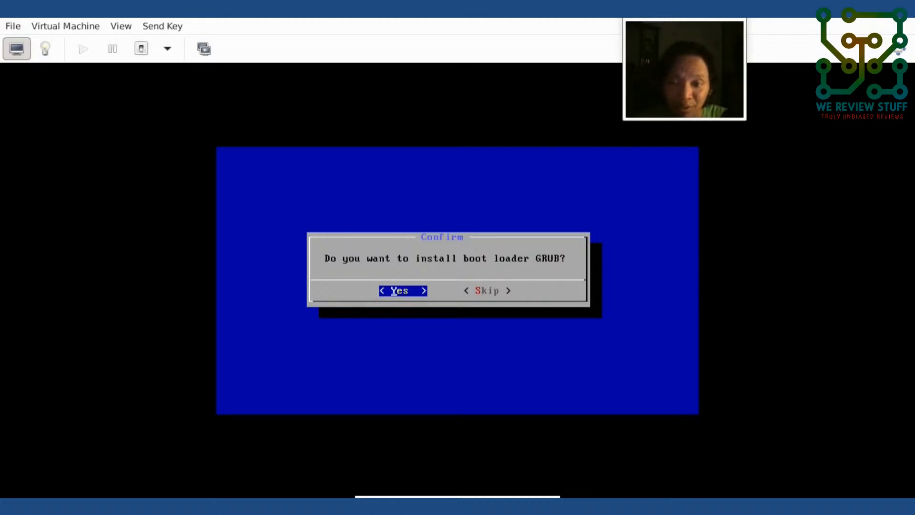
key(Return)
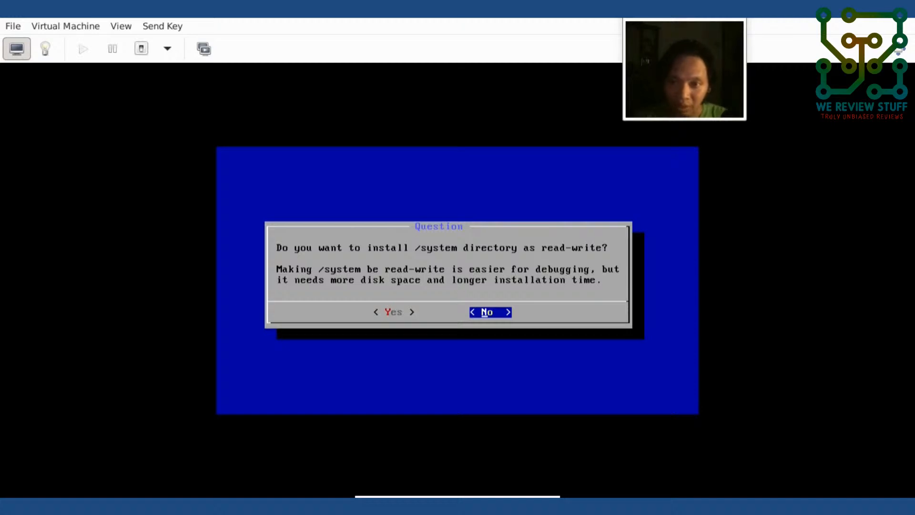
key(Return)
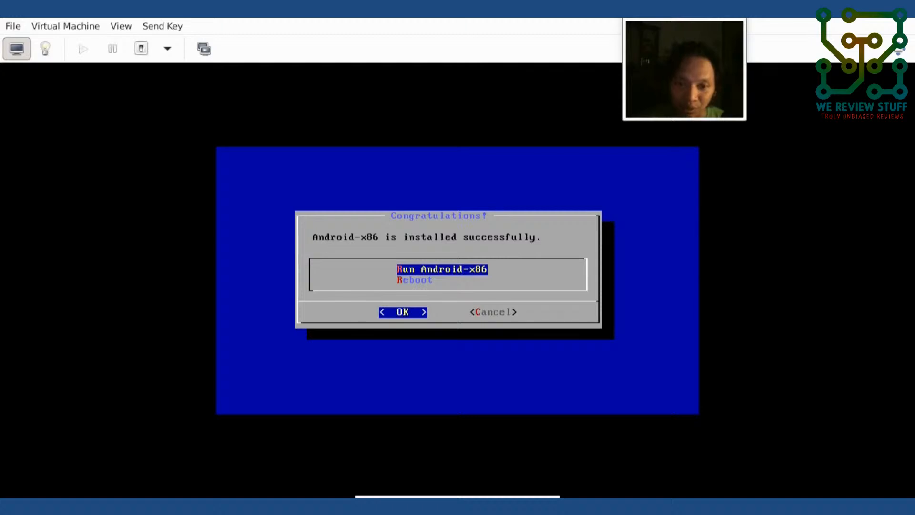
Run Android-x86 and go through its initial setup as a new device in English (United States), skipping the Google sign-in.
key(Return)
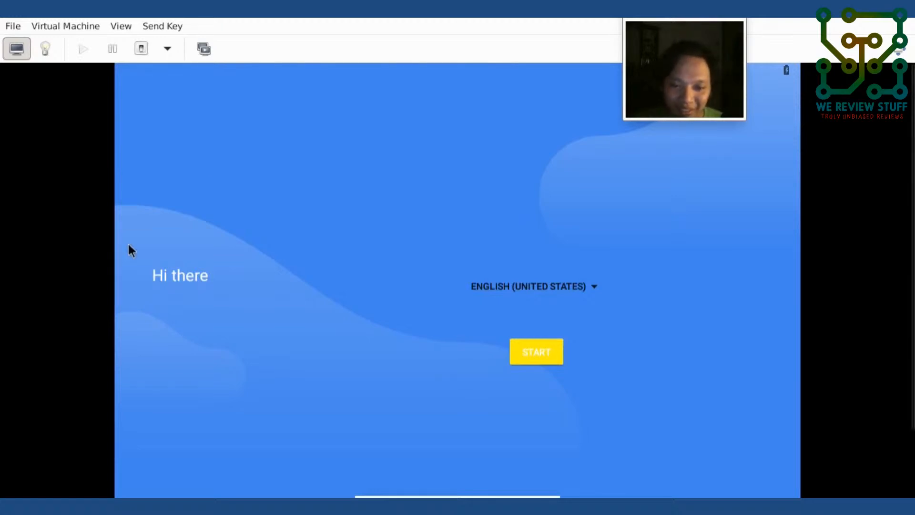
click(539, 353)
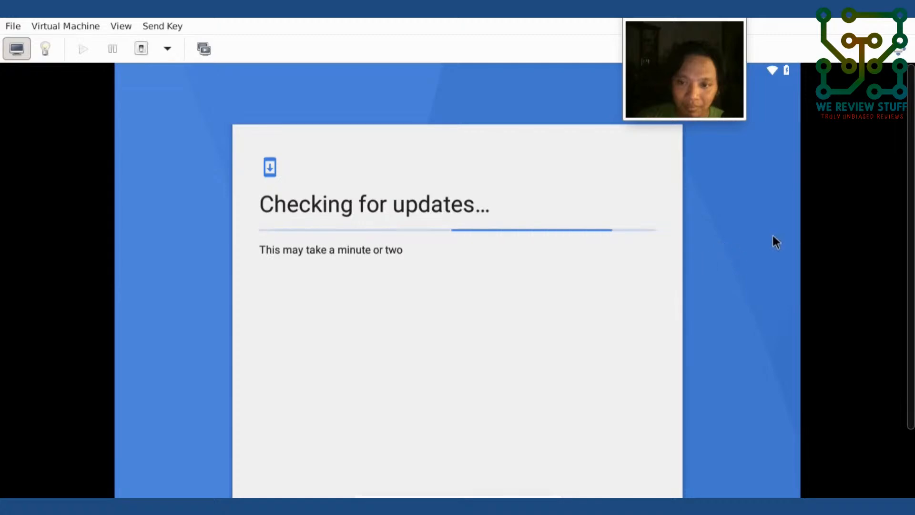
scroll(901, 235, down, 2)
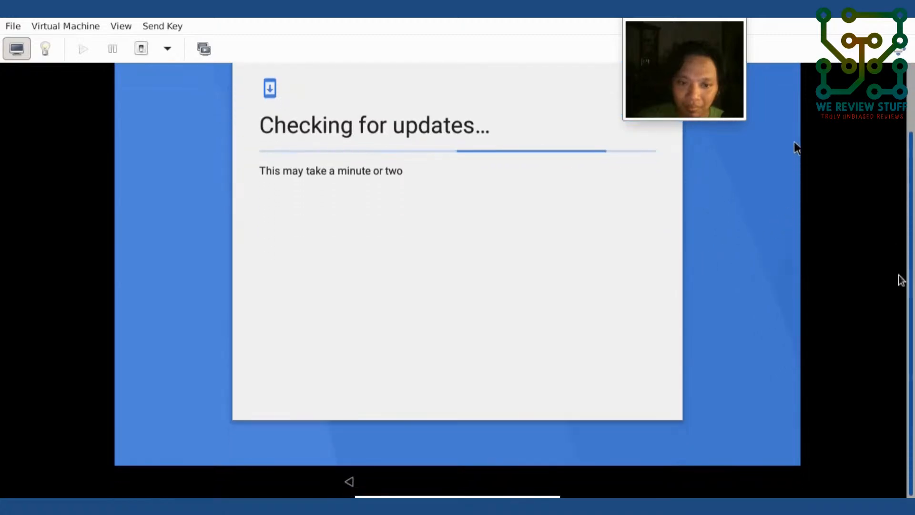
drag(911, 315, 914, 180)
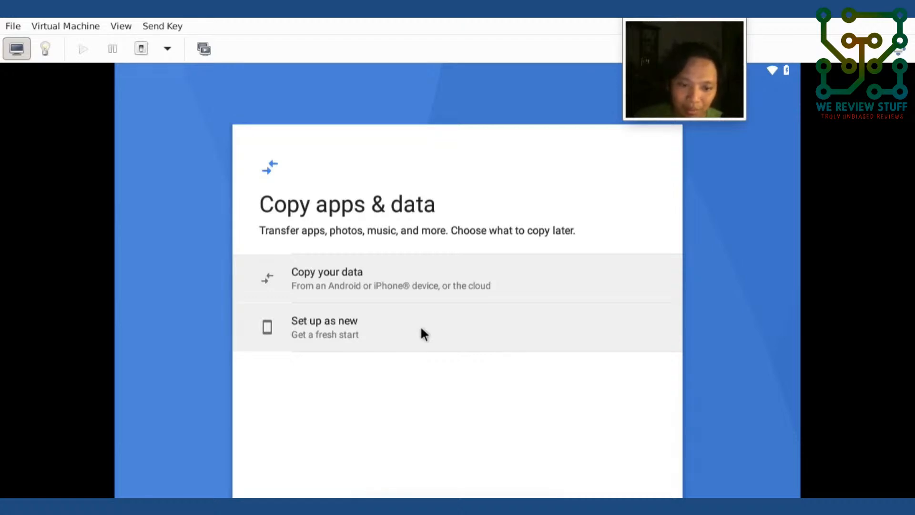
click(422, 329)
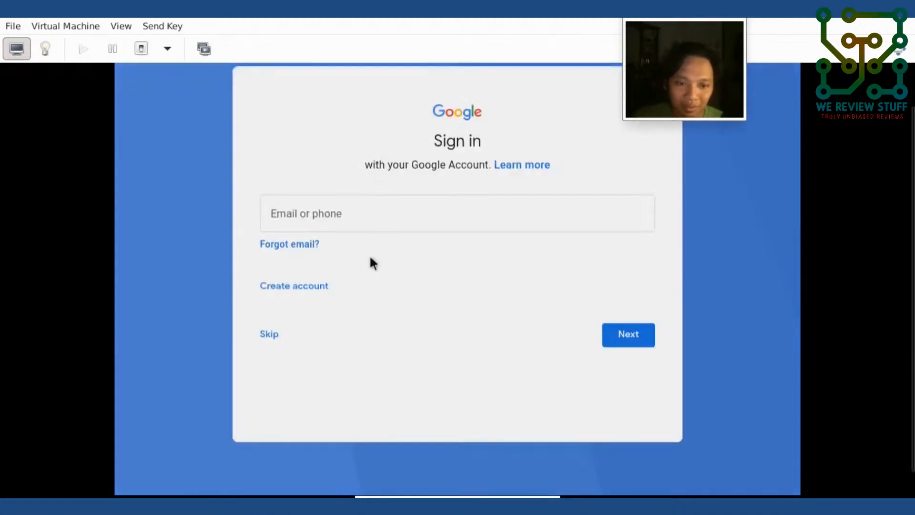
click(269, 333)
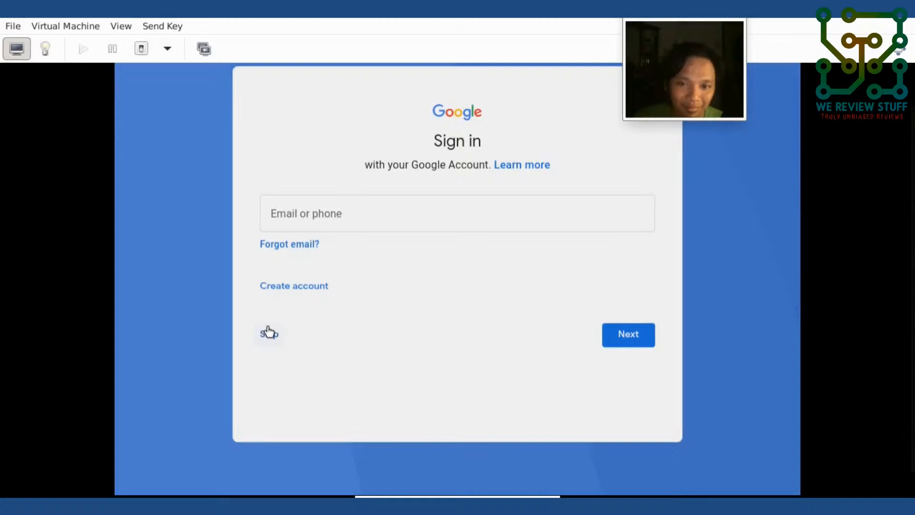
click(269, 333)
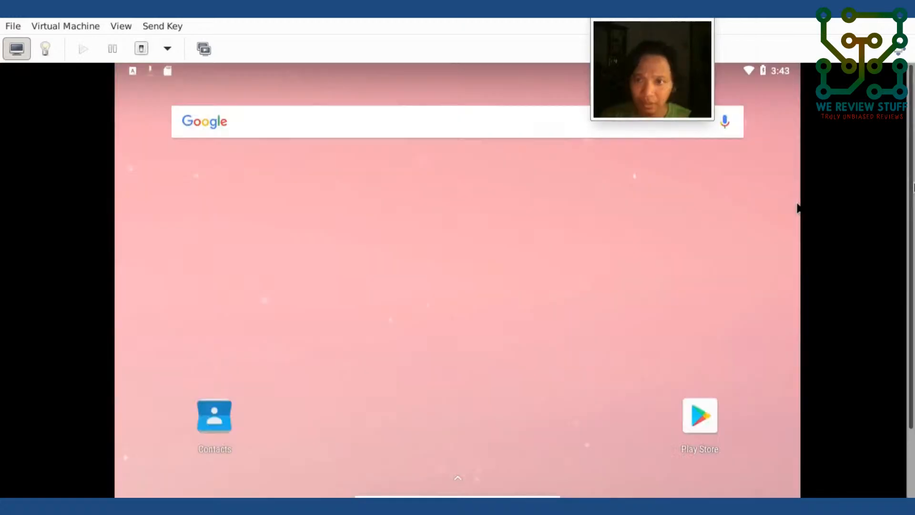
drag(911, 141, 897, 264)
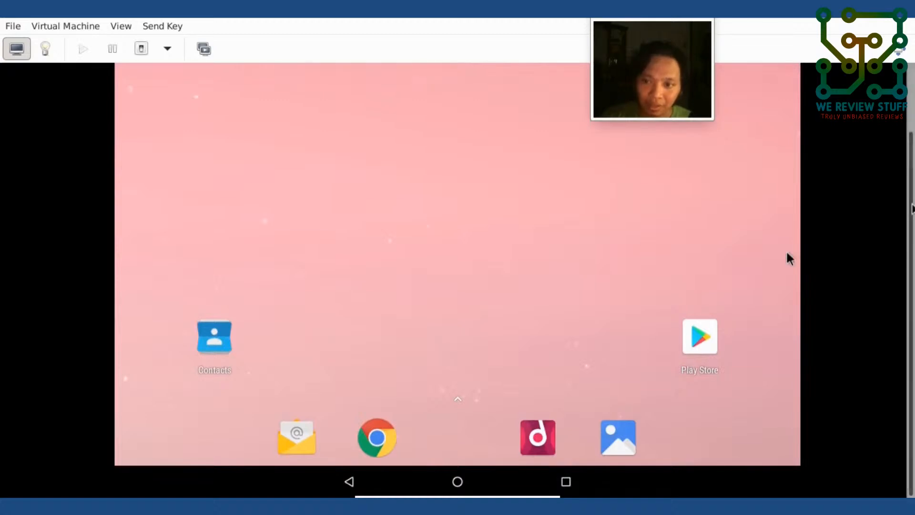
drag(912, 204, 903, 129)
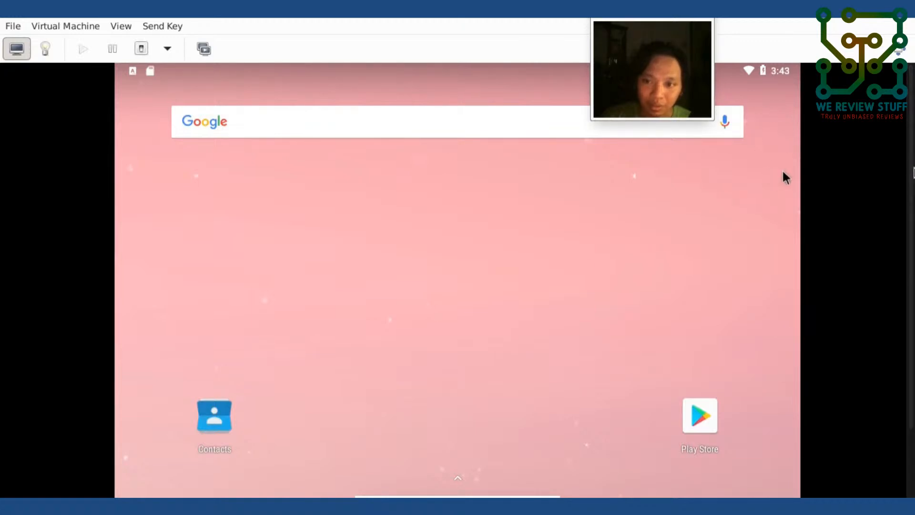
drag(911, 165, 911, 241)
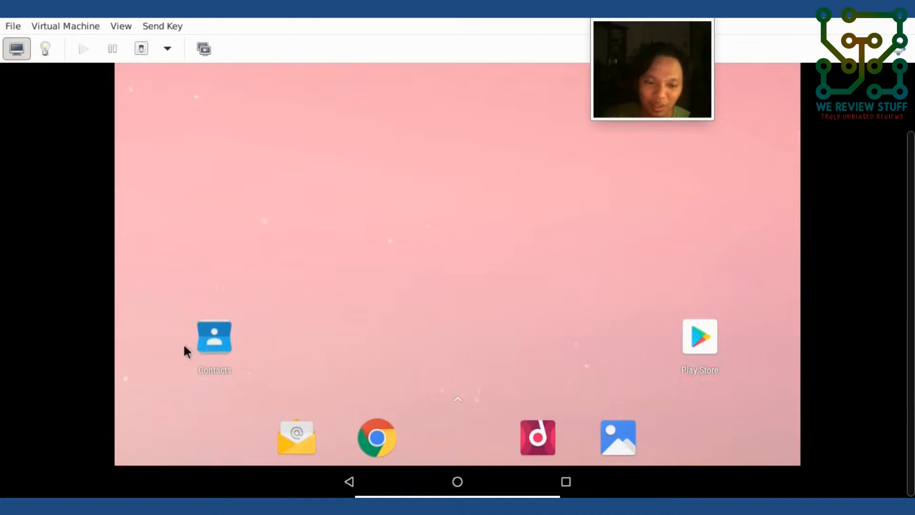
scroll(781, 302, up, 3)
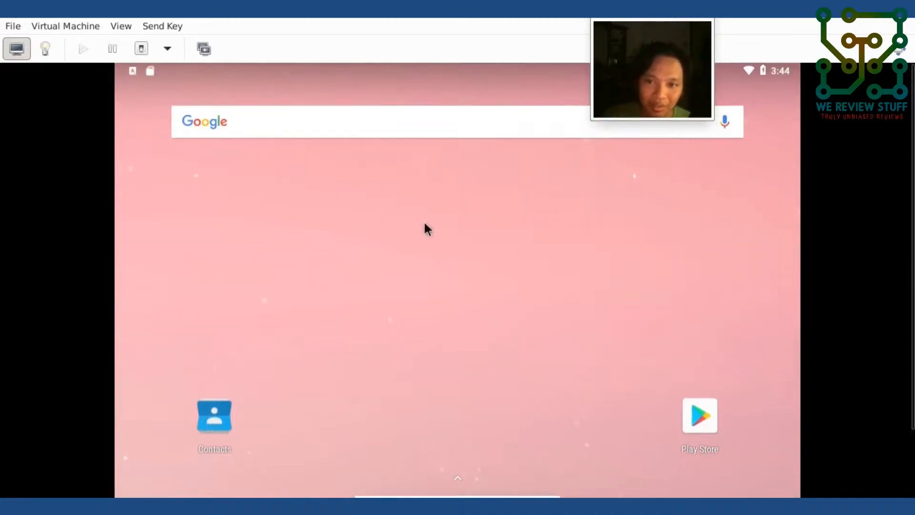